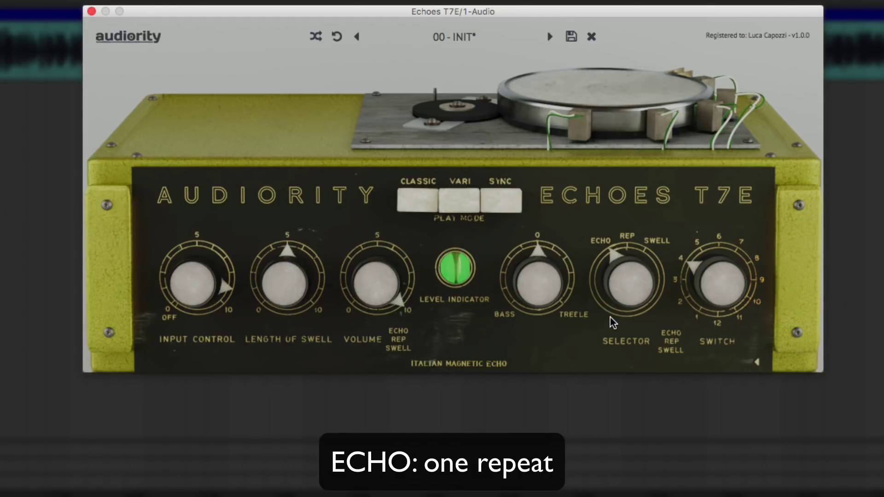
Turn the Switch down to position 1, then raise it through position 4 to position 6.
{"action": "mouse_move", "coordinate": [718, 297]}
{"action": "left_mouse_down"}
{"action": "mouse_move", "coordinate": [717, 284]}
{"action": "mouse_move", "coordinate": [723, 308]}
{"action": "left_mouse_up"}
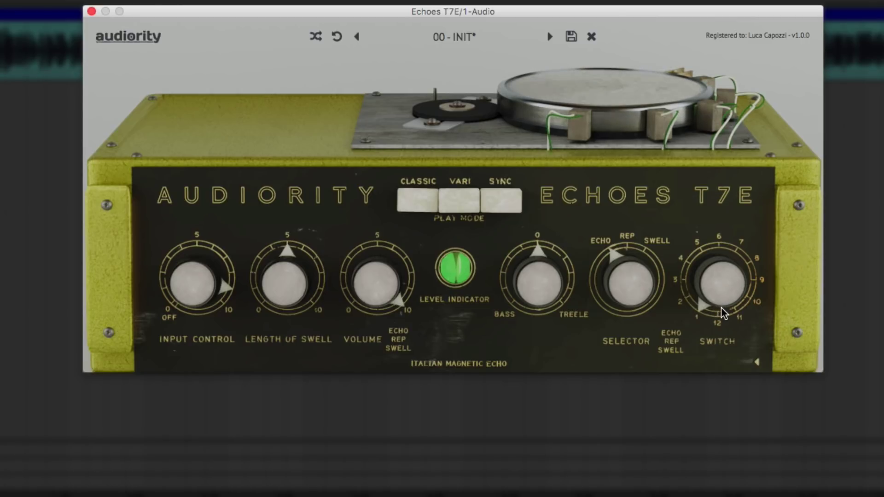
{"action": "left_click_drag", "start_coordinate": [728, 271], "coordinate": [727, 230]}
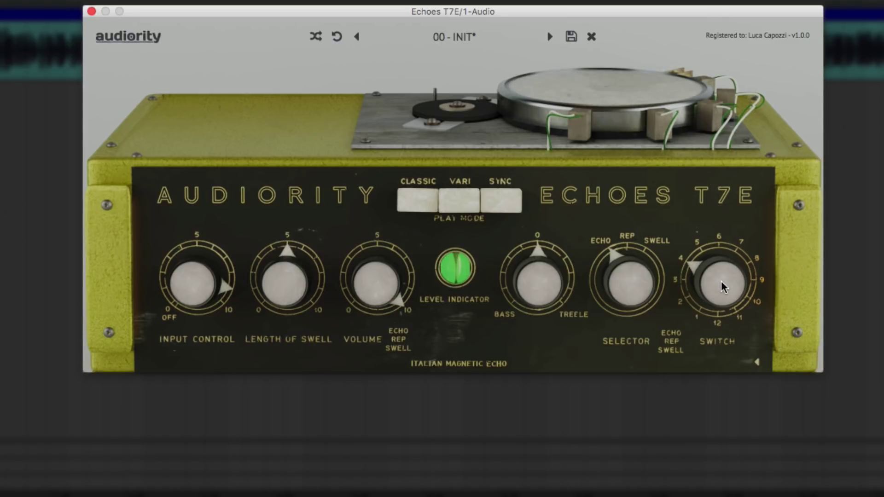
{"action": "mouse_move", "coordinate": [721, 282]}
{"action": "scroll", "coordinate": [722, 275], "scroll_direction": "up", "scroll_amount": 1}
{"action": "scroll", "coordinate": [725, 272], "scroll_direction": "up", "scroll_amount": 1}
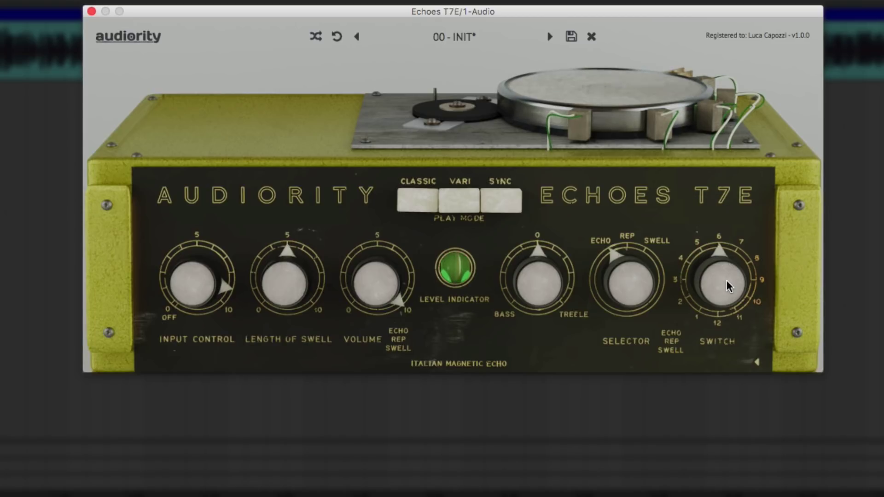
Advance the Switch through the multi-head combinations at positions 8, 9, 10 and 11, ending at position 12.
{"action": "scroll", "coordinate": [211, 265], "scroll_direction": "up", "scroll_amount": 2}
{"action": "scroll", "coordinate": [724, 272], "scroll_direction": "up", "scroll_amount": 1}
{"action": "scroll", "coordinate": [728, 277], "scroll_direction": "up", "scroll_amount": 1}
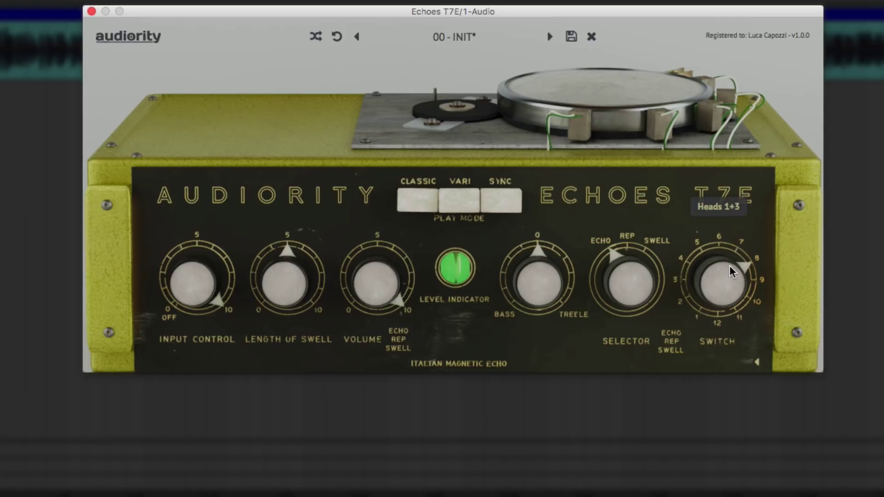
{"action": "scroll", "coordinate": [728, 279], "scroll_direction": "up", "scroll_amount": 1}
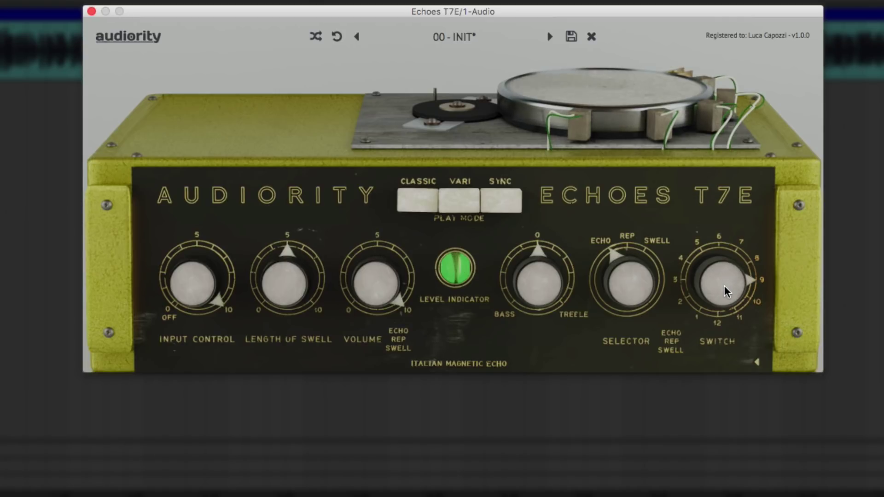
{"action": "scroll", "coordinate": [725, 286], "scroll_direction": "up", "scroll_amount": 1}
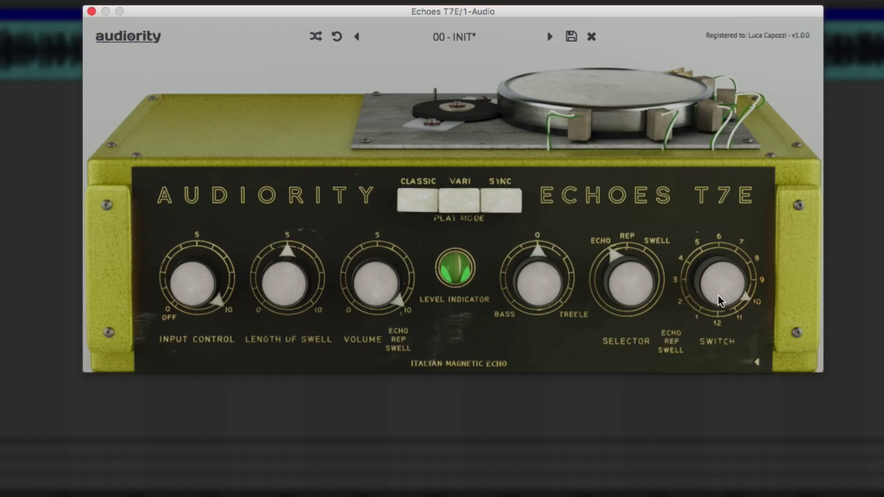
{"action": "scroll", "coordinate": [719, 294], "scroll_direction": "up", "scroll_amount": 1}
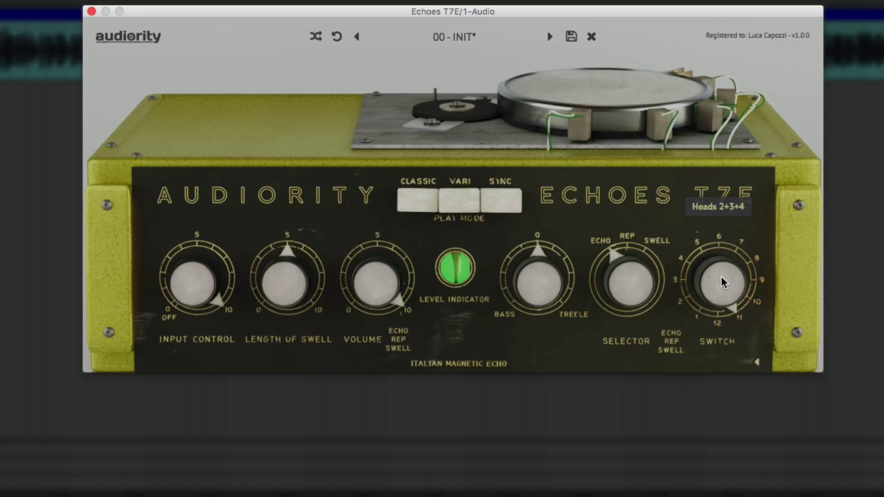
{"action": "scroll", "coordinate": [722, 283], "scroll_direction": "up", "scroll_amount": 1}
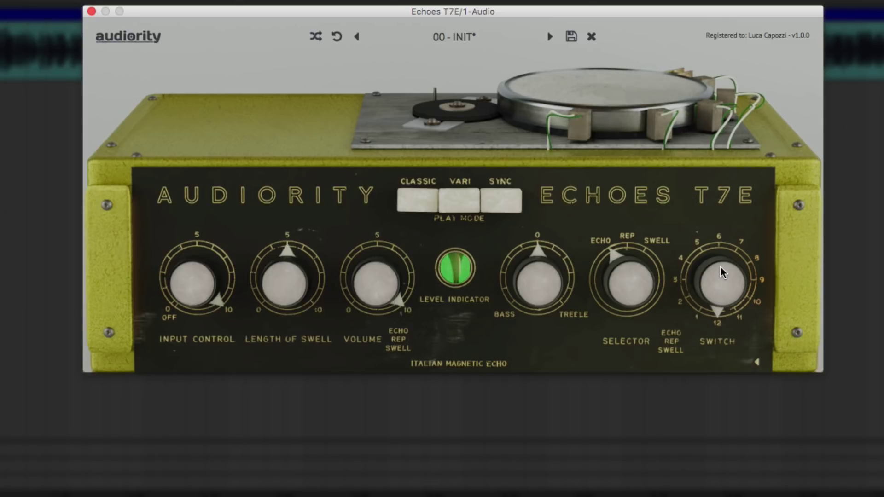
Set the Selector to REP and raise Length of Swell to about 7.5.
{"action": "left_click_drag", "start_coordinate": [632, 253], "coordinate": [634, 234]}
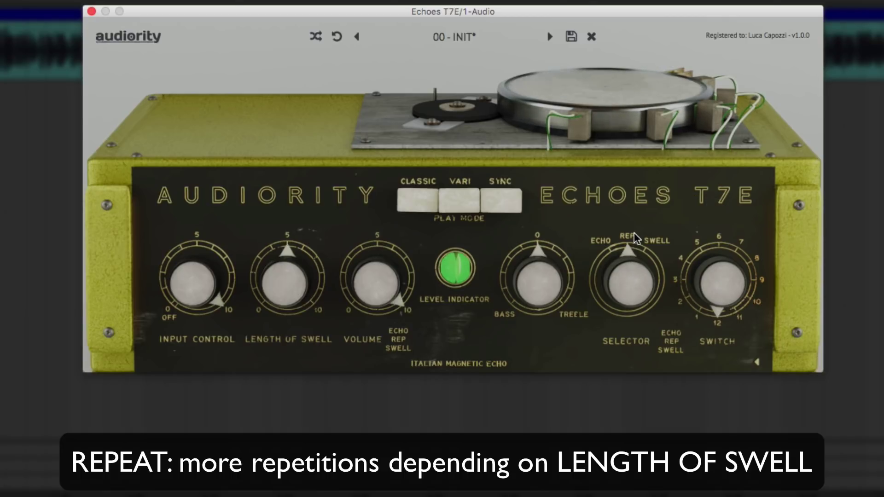
{"action": "left_click_drag", "start_coordinate": [307, 243], "coordinate": [313, 230]}
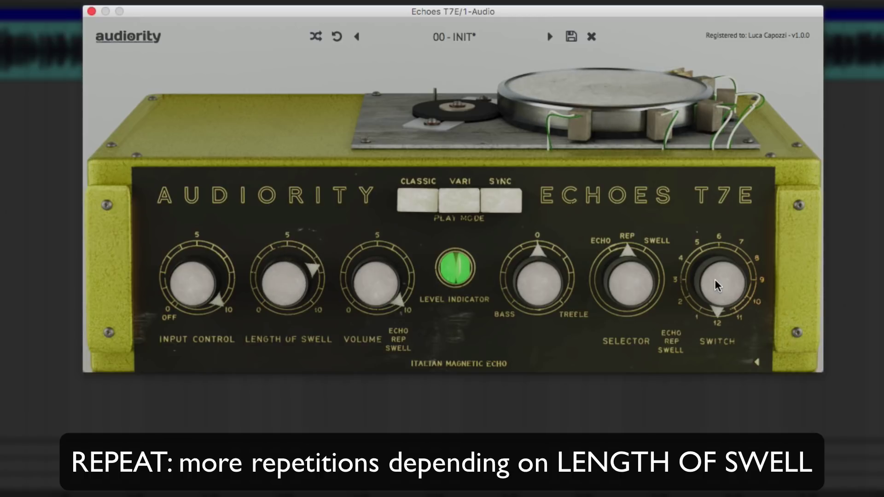
Turn the Switch down to the single-head positions and raise it through 2 and 3 to 4, nudging Length of Swell up slightly.
{"action": "left_click_drag", "start_coordinate": [715, 279], "coordinate": [722, 463]}
{"action": "left_click_drag", "start_coordinate": [294, 285], "coordinate": [303, 274]}
{"action": "left_click_drag", "start_coordinate": [720, 283], "coordinate": [720, 257]}
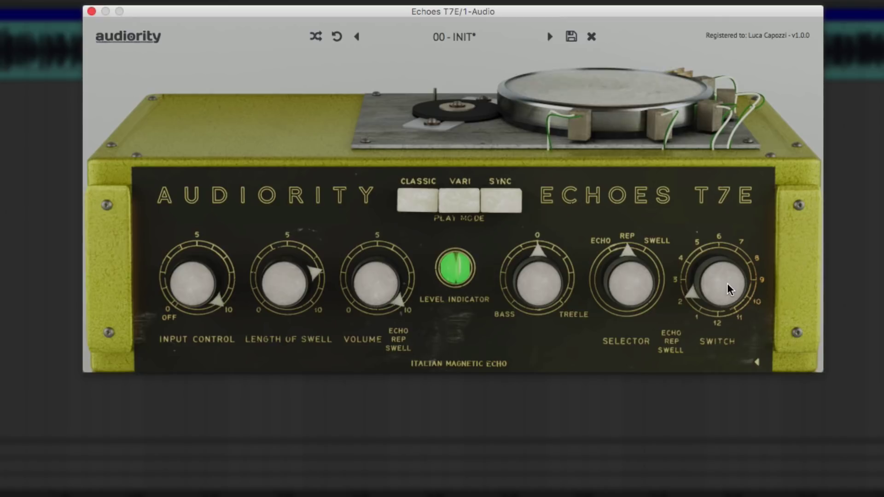
{"action": "left_click_drag", "start_coordinate": [727, 284], "coordinate": [726, 264]}
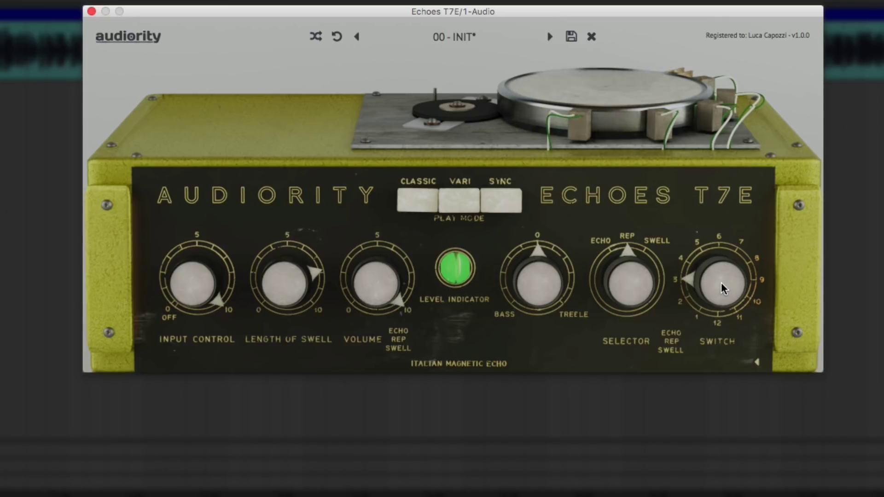
{"action": "left_click_drag", "start_coordinate": [721, 282], "coordinate": [722, 267]}
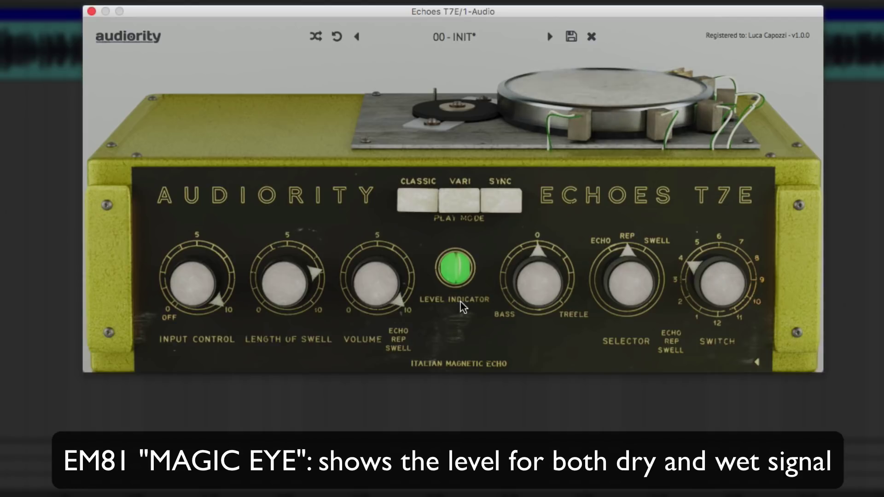
Lower Input Control to about 8 and set the Selector to SWELL.
{"action": "left_click_drag", "start_coordinate": [226, 297], "coordinate": [203, 343]}
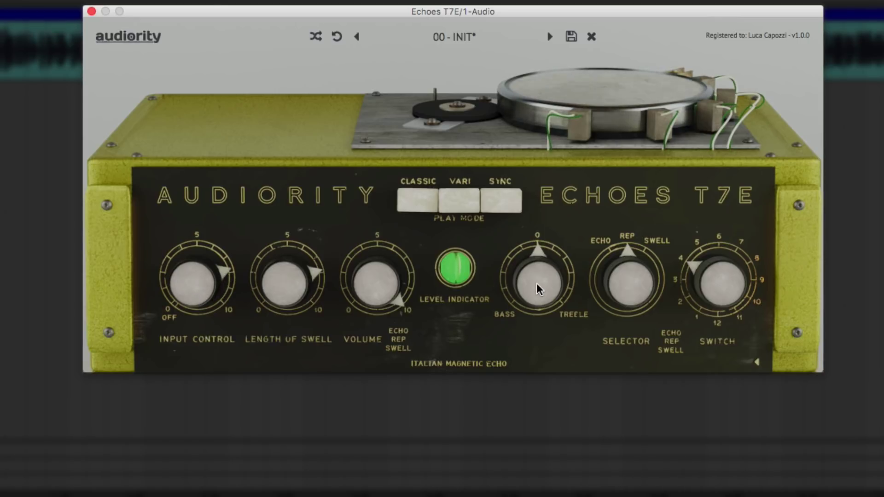
{"action": "left_click_drag", "start_coordinate": [551, 244], "coordinate": [575, 284]}
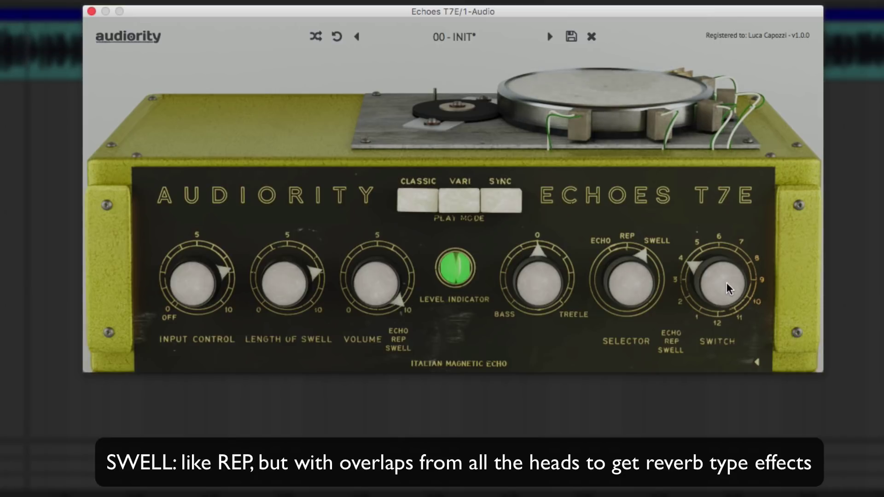
Raise Length of Swell to about 9 and set the Switch to position 3.
{"action": "left_click_drag", "start_coordinate": [727, 282], "coordinate": [728, 262]}
{"action": "left_click_drag", "start_coordinate": [307, 276], "coordinate": [311, 251]}
{"action": "left_click_drag", "start_coordinate": [703, 283], "coordinate": [702, 309]}
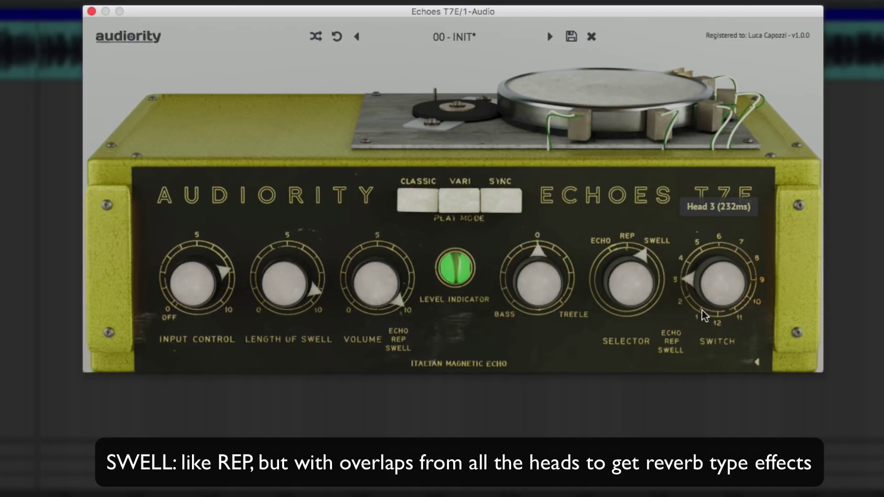
Set the Switch to position 8 and Length of Swell to about 7, comparing SWELL with REP and ending on REP.
{"action": "left_click_drag", "start_coordinate": [620, 278], "coordinate": [620, 311]}
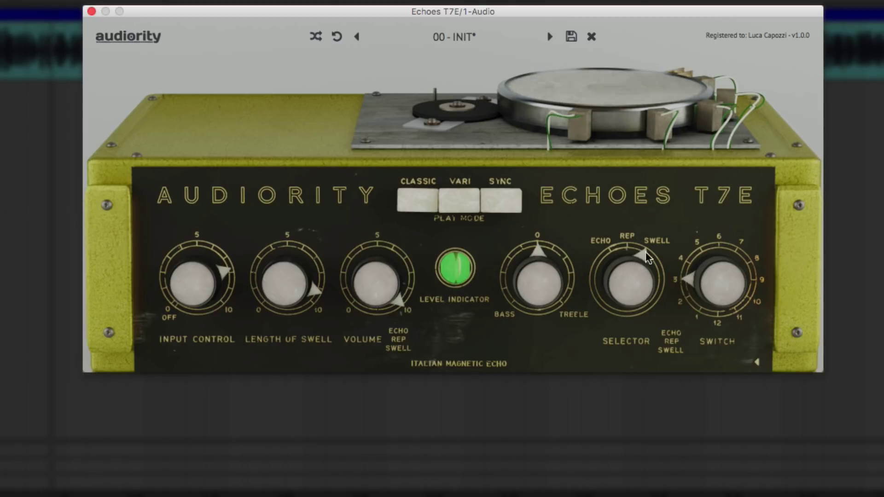
{"action": "left_click_drag", "start_coordinate": [719, 282], "coordinate": [720, 206]}
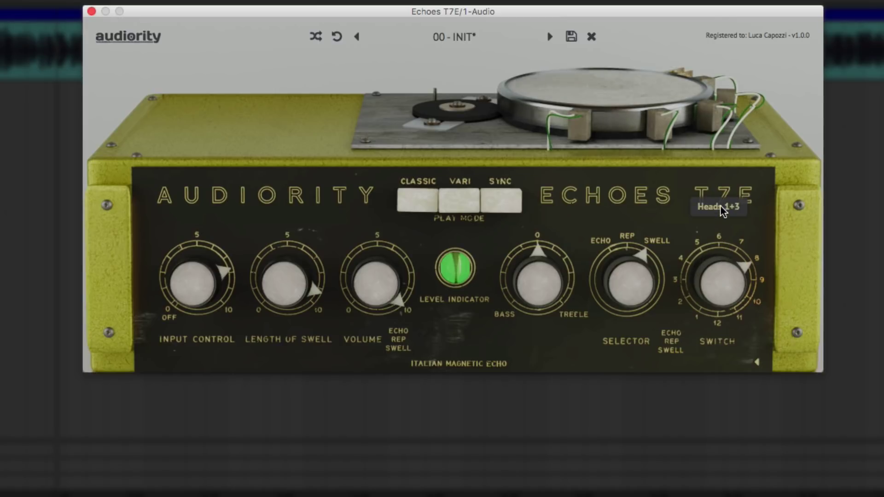
{"action": "left_click_drag", "start_coordinate": [280, 282], "coordinate": [295, 319]}
{"action": "left_click_drag", "start_coordinate": [639, 305], "coordinate": [631, 324]}
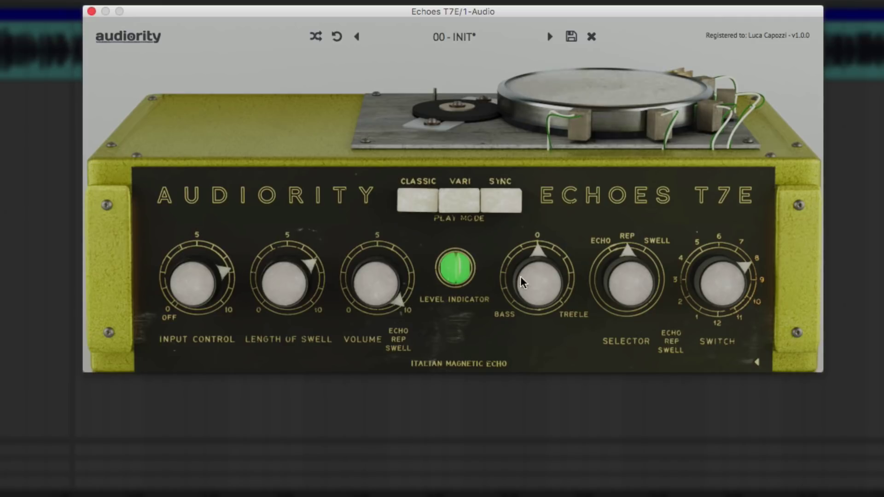
Audition SWELL at Switch position 11, with Length of Swell at about 8 and the tone turned partway toward treble.
{"action": "left_click_drag", "start_coordinate": [292, 275], "coordinate": [312, 237]}
{"action": "left_click_drag", "start_coordinate": [710, 295], "coordinate": [712, 251]}
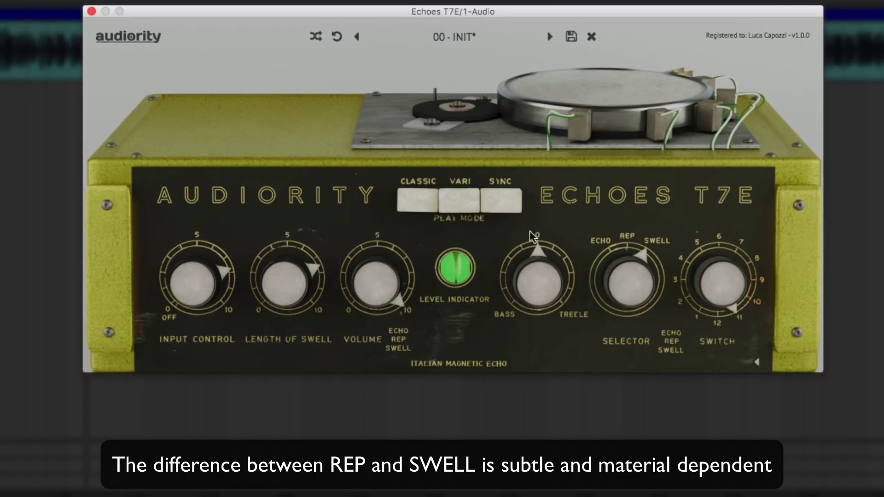
{"action": "left_click_drag", "start_coordinate": [306, 259], "coordinate": [296, 281]}
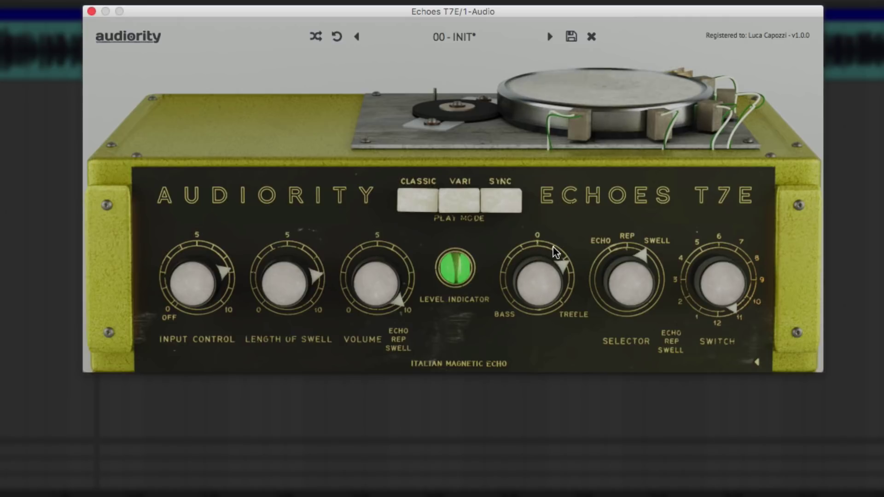
Compare the Selector at REP and ECHO, then return it to REP with the Switch at position 4.
{"action": "left_click_drag", "start_coordinate": [629, 281], "coordinate": [621, 332]}
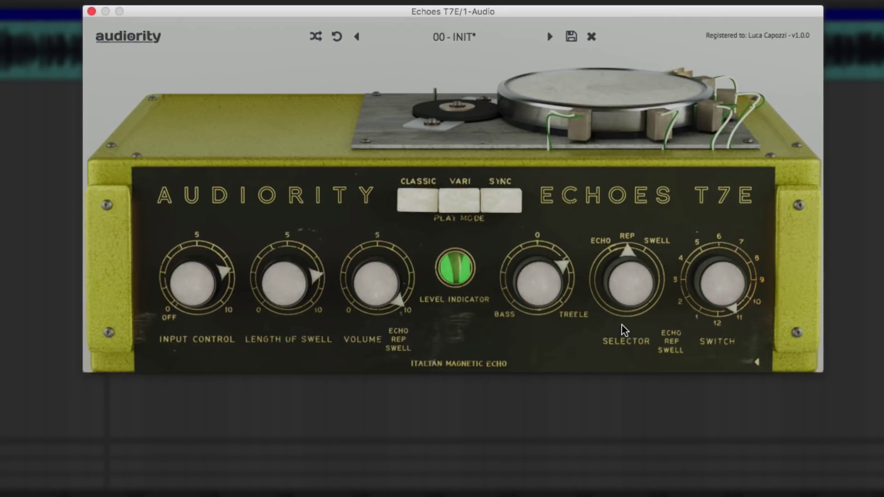
{"action": "left_click_drag", "start_coordinate": [629, 281], "coordinate": [627, 321]}
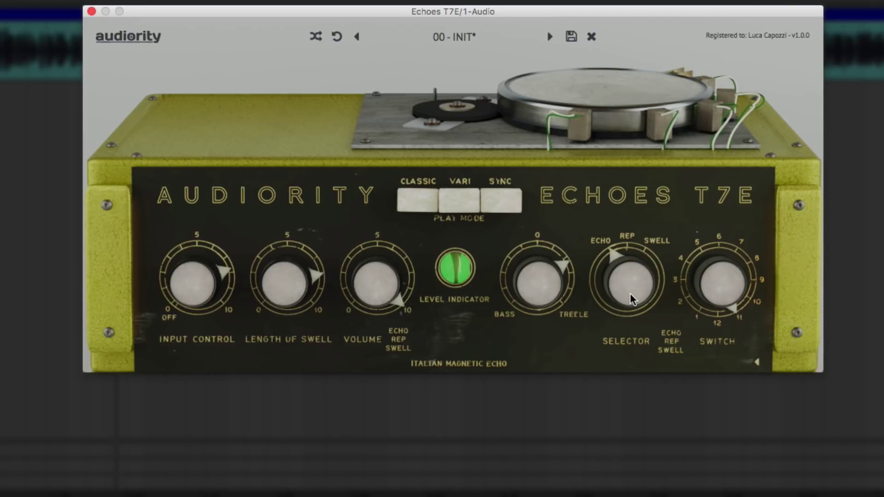
{"action": "left_click_drag", "start_coordinate": [718, 288], "coordinate": [712, 378]}
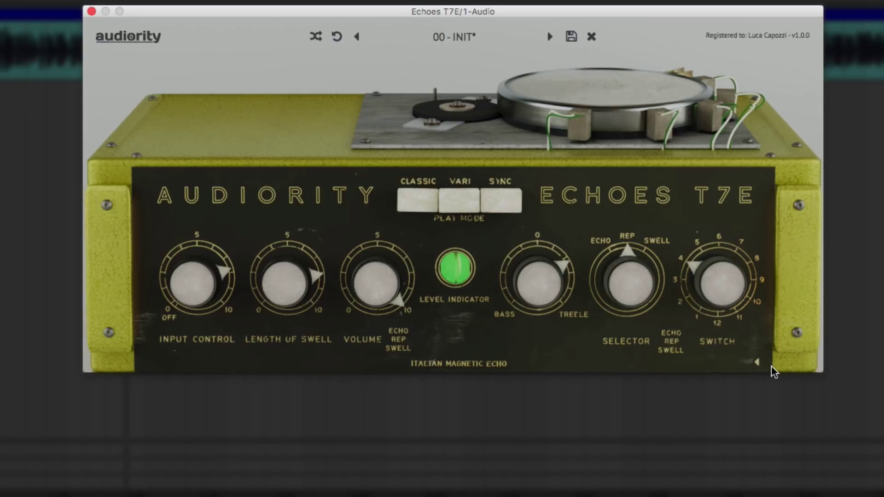
Reveal the per-head and global controls and lower Length of Swell to about 6.
{"action": "left_click", "coordinate": [757, 362]}
{"action": "left_click_drag", "start_coordinate": [308, 293], "coordinate": [305, 323]}
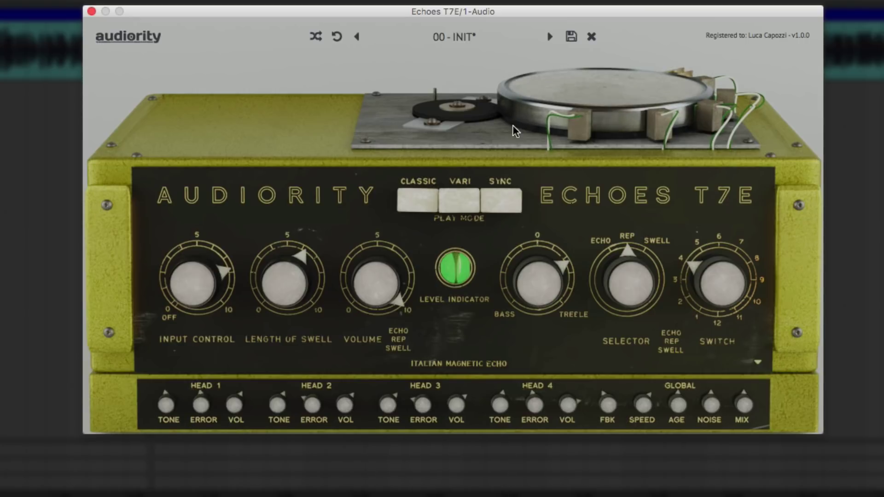
Activate the VARI play mode and reduce the global Speed.
{"action": "left_click", "coordinate": [453, 206]}
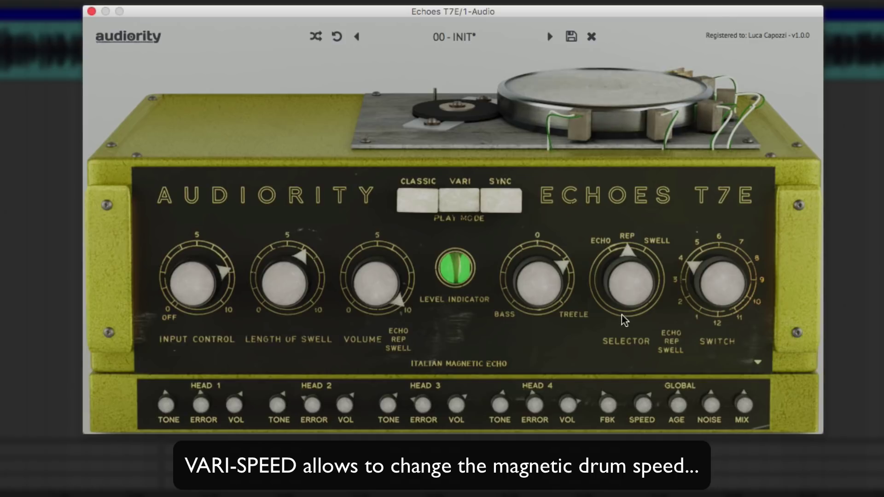
{"action": "mouse_move", "coordinate": [648, 406]}
{"action": "left_click_drag", "start_coordinate": [648, 406], "coordinate": [682, 470]}
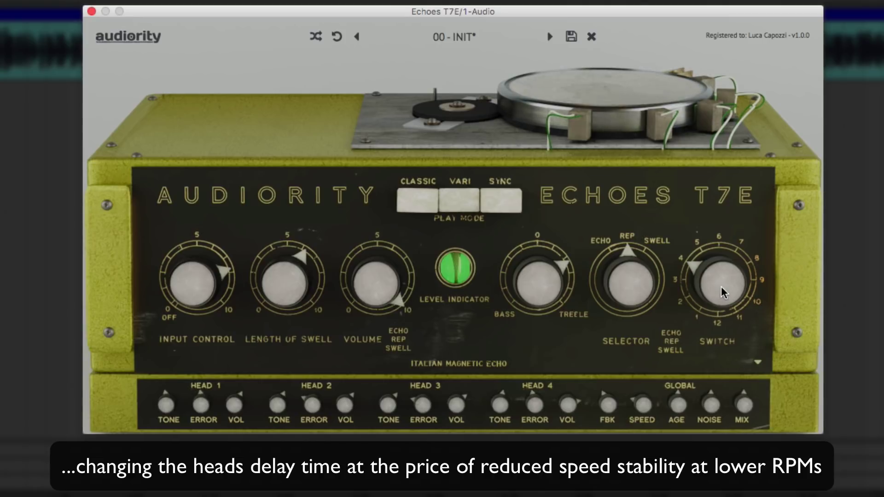
{"action": "mouse_move", "coordinate": [722, 286]}
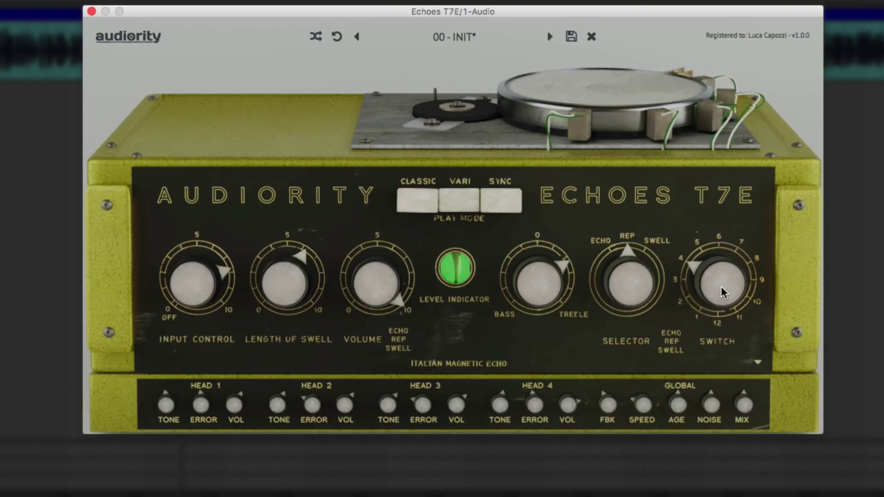
Lower the global Speed further, then raise it strongly, adjusting Length of Swell to about 6.5.
{"action": "left_click_drag", "start_coordinate": [296, 292], "coordinate": [297, 272]}
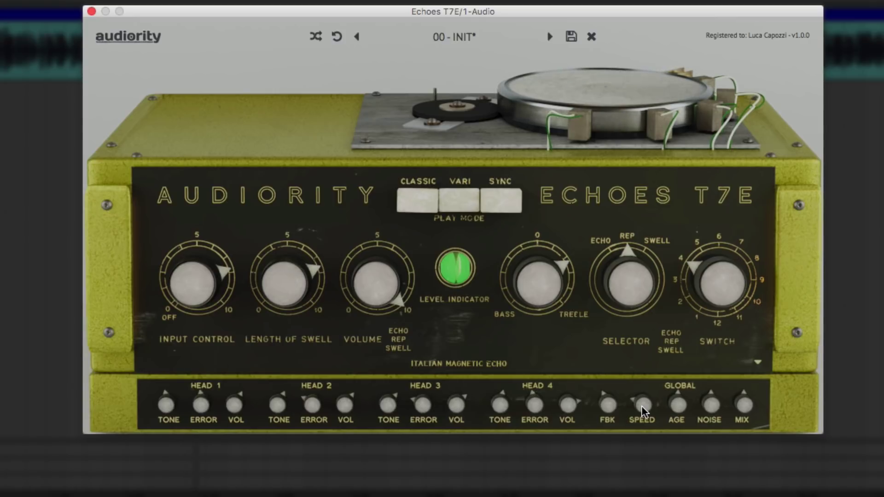
{"action": "left_click_drag", "start_coordinate": [282, 278], "coordinate": [286, 288]}
{"action": "left_click_drag", "start_coordinate": [642, 414], "coordinate": [645, 455]}
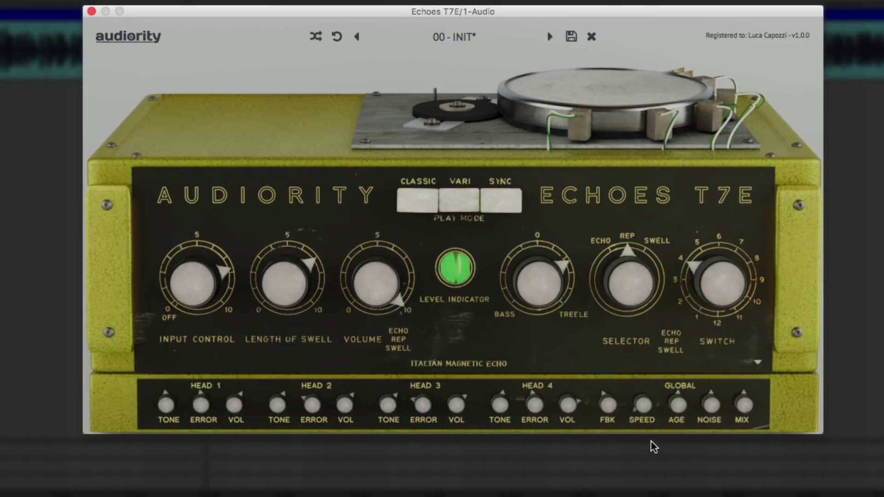
{"action": "left_click_drag", "start_coordinate": [300, 285], "coordinate": [349, 286]}
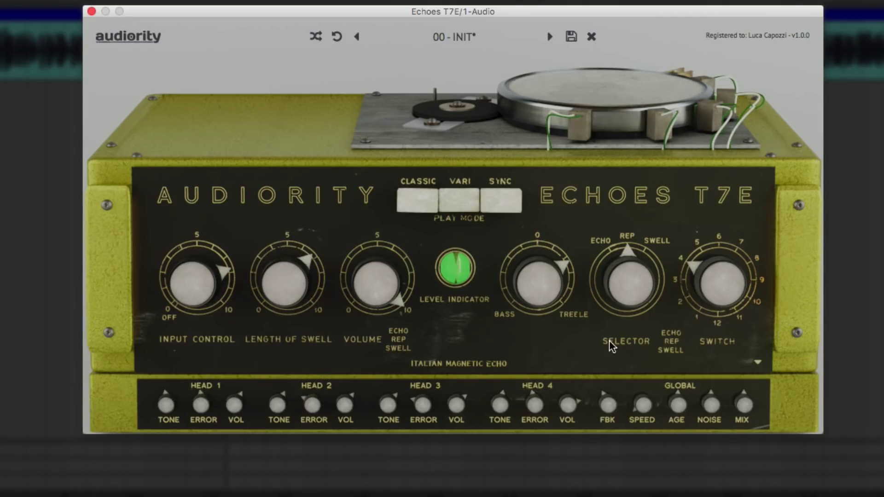
{"action": "left_click_drag", "start_coordinate": [642, 409], "coordinate": [651, 193]}
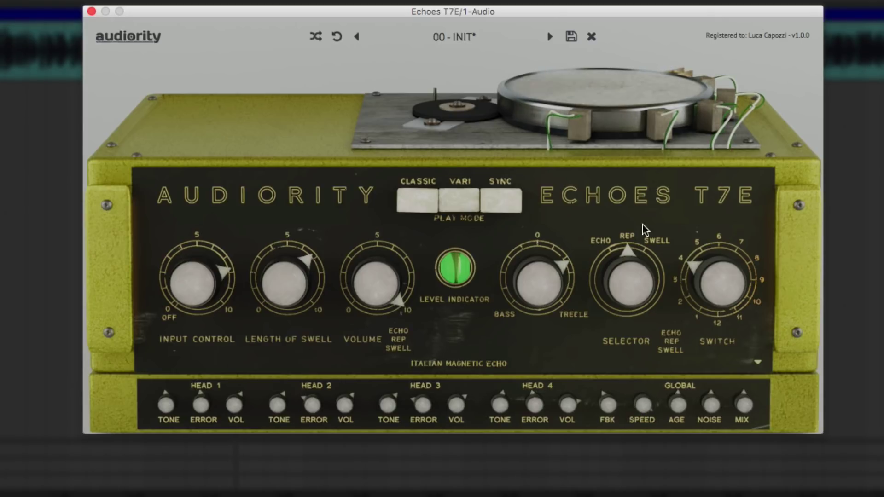
Set the Selector to SWELL and the Switch to position 3, with Length of Swell at about 7.5.
{"action": "left_click_drag", "start_coordinate": [720, 286], "coordinate": [731, 339]}
{"action": "left_click_drag", "start_coordinate": [299, 294], "coordinate": [300, 272]}
{"action": "left_click_drag", "start_coordinate": [640, 291], "coordinate": [647, 247]}
{"action": "left_click_drag", "start_coordinate": [715, 279], "coordinate": [717, 260]}
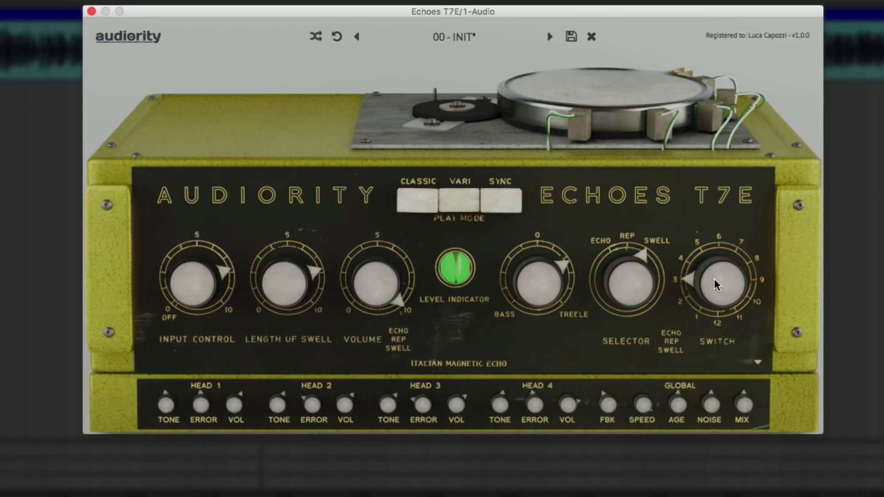
Return the Selector to REP and move the Switch to position 8, then to position 4 with Length of Swell at about 5.
{"action": "left_click_drag", "start_coordinate": [635, 313], "coordinate": [636, 330]}
{"action": "left_click_drag", "start_coordinate": [718, 302], "coordinate": [737, 216]}
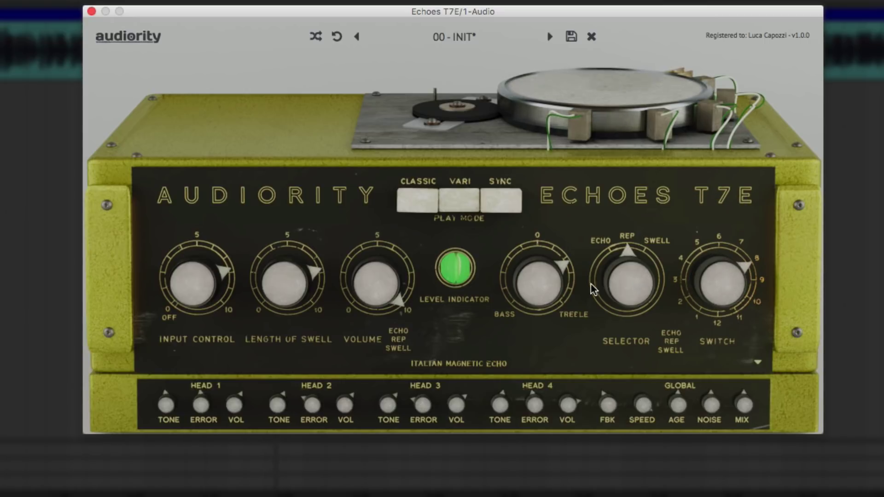
{"action": "left_click_drag", "start_coordinate": [294, 283], "coordinate": [299, 327]}
{"action": "left_click_drag", "start_coordinate": [724, 272], "coordinate": [714, 331]}
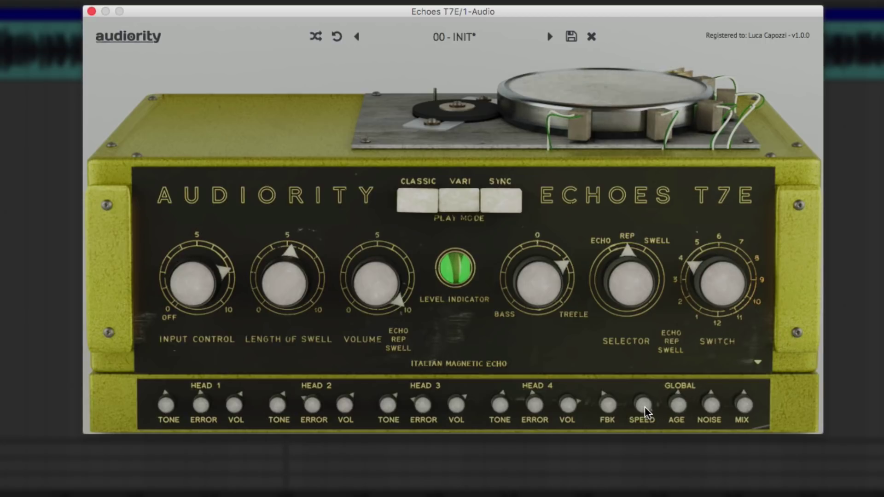
Activate the SYNC play mode and lower the global Age to 9%.
{"action": "left_click", "coordinate": [501, 203]}
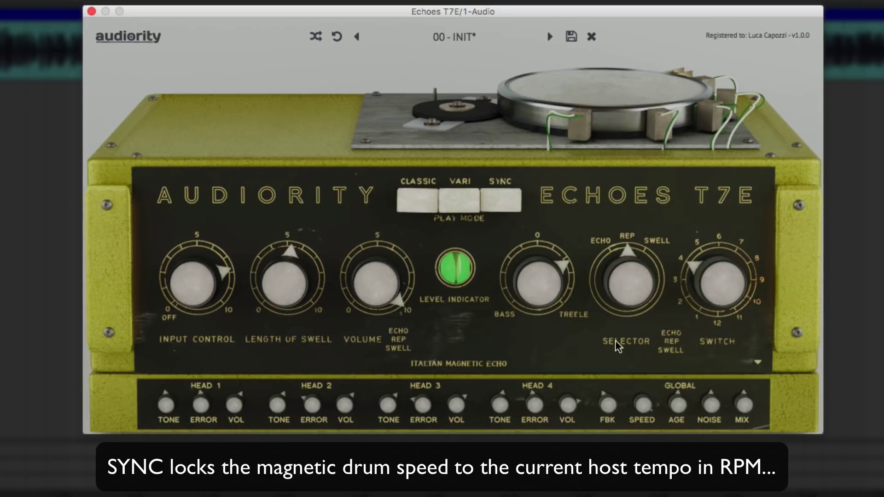
{"action": "mouse_move", "coordinate": [646, 411]}
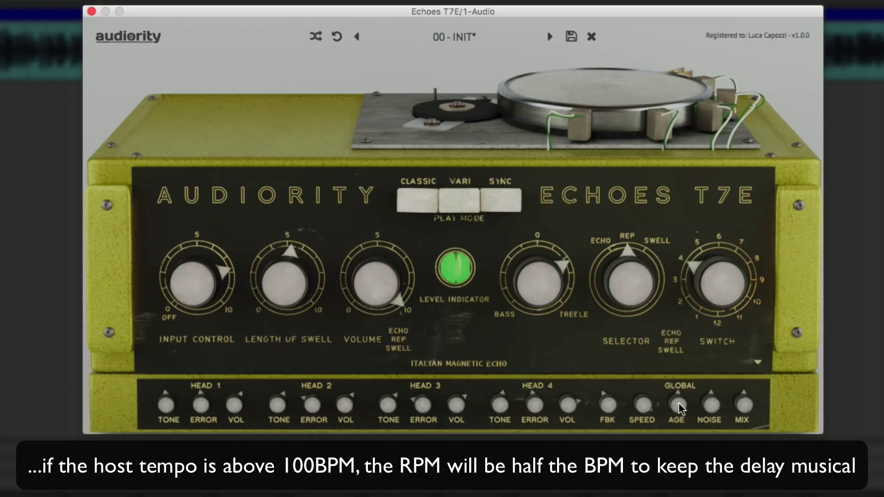
{"action": "left_click_drag", "start_coordinate": [678, 400], "coordinate": [692, 484]}
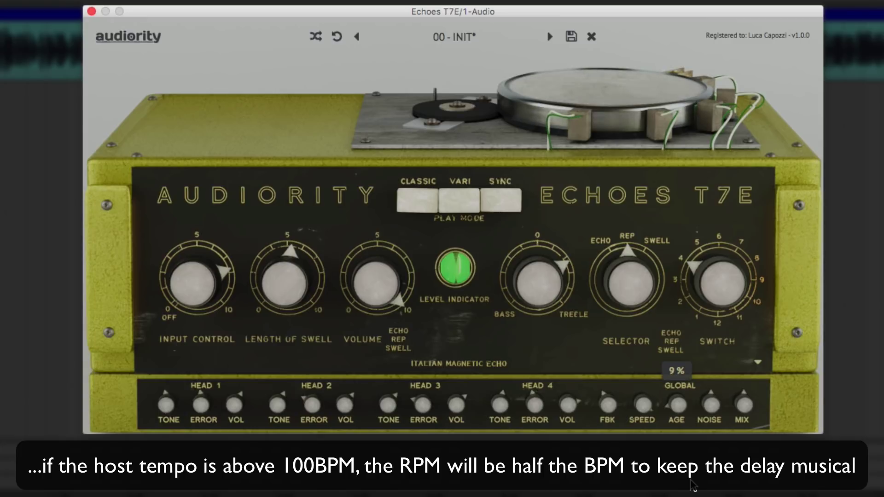
Raise the global Mix to its maximum, and turn the global Age up to its maximum.
{"action": "mouse_move", "coordinate": [741, 406]}
{"action": "left_click_drag", "start_coordinate": [749, 359], "coordinate": [758, 310]}
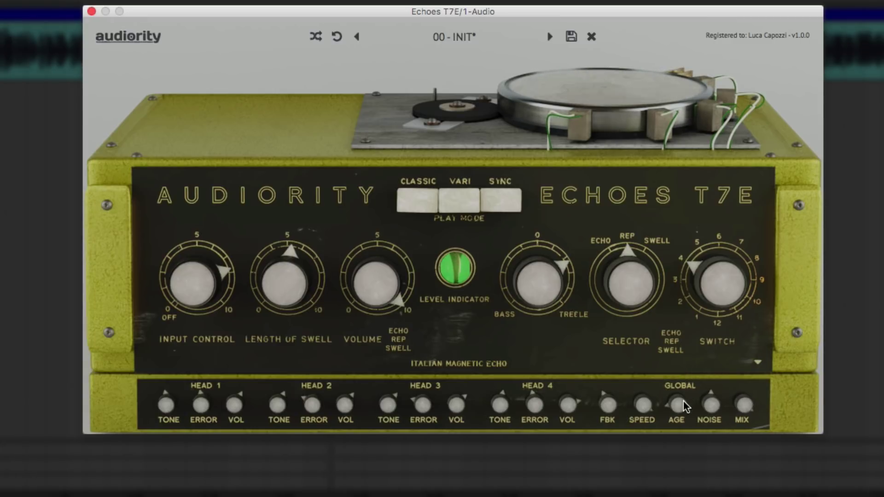
{"action": "left_click_drag", "start_coordinate": [678, 403], "coordinate": [709, 240]}
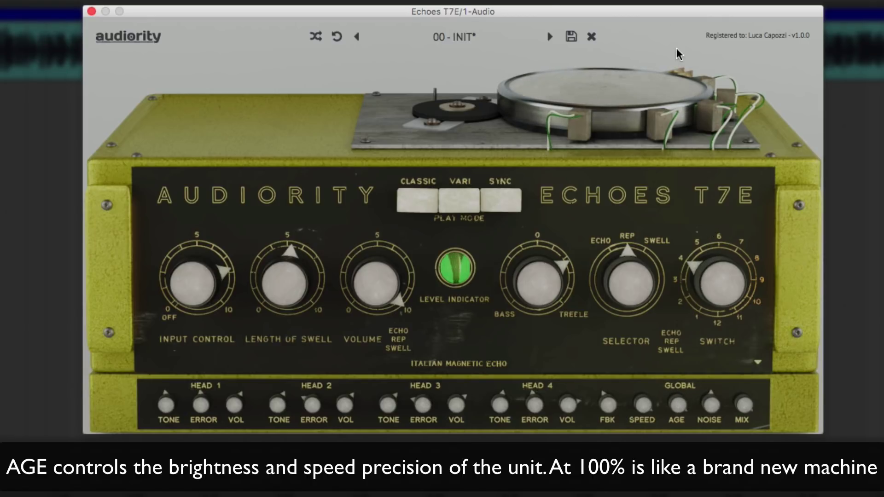
{"action": "left_click_drag", "start_coordinate": [673, 16], "coordinate": [658, 0]}
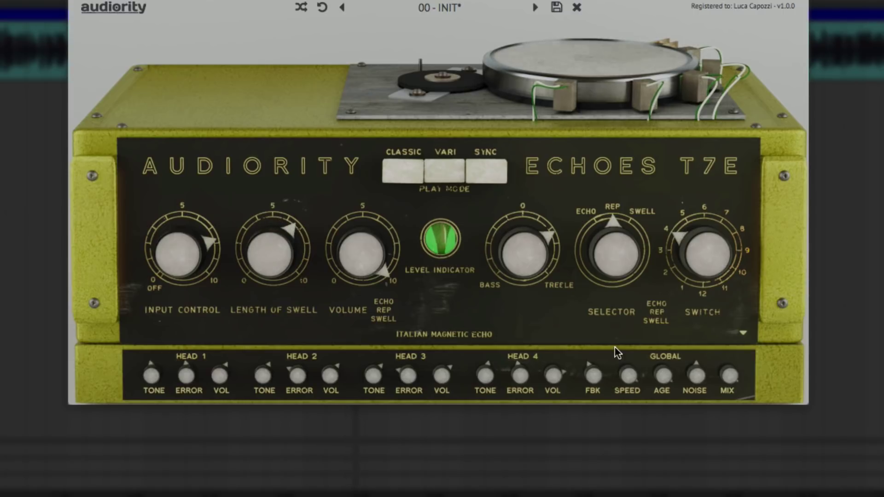
Lower the global Speed and Age close to their minimums, with Length of Swell at about 5.
{"action": "left_click_drag", "start_coordinate": [640, 454], "coordinate": [639, 496]}
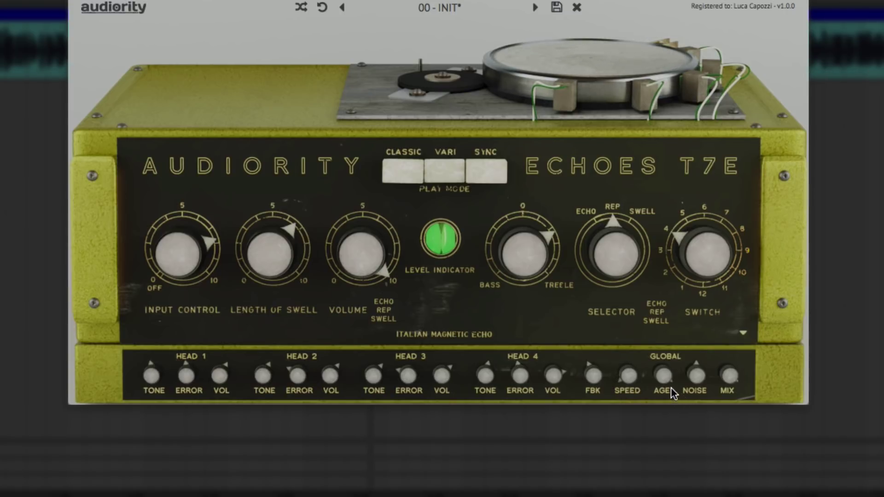
{"action": "left_click_drag", "start_coordinate": [275, 252], "coordinate": [309, 253]}
{"action": "left_click_drag", "start_coordinate": [662, 380], "coordinate": [699, 496]}
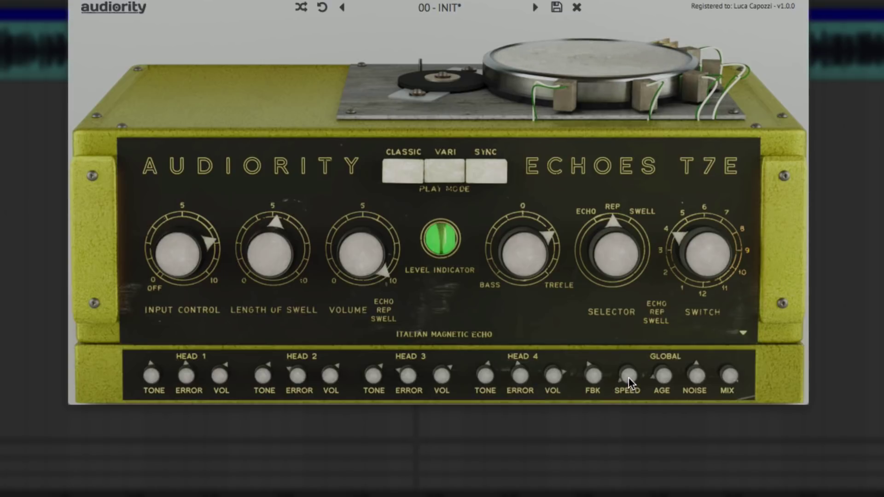
Raise the global Speed moderately and turn the global Noise up strongly.
{"action": "mouse_move", "coordinate": [628, 361]}
{"action": "left_click_drag", "start_coordinate": [629, 342], "coordinate": [632, 322]}
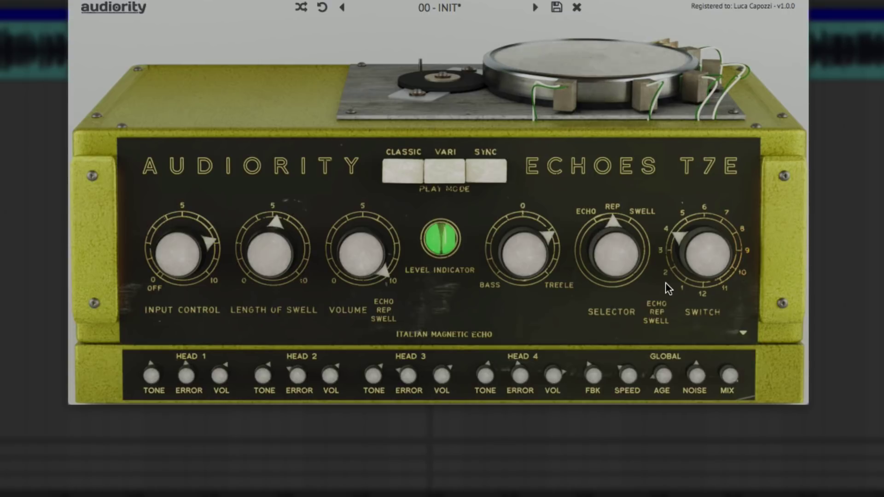
{"action": "left_click_drag", "start_coordinate": [703, 382], "coordinate": [700, 270]}
{"action": "mouse_move", "coordinate": [728, 363]}
Set the global Age somewhat above its middle position and return Noise to its middle position.
{"action": "double_click", "coordinate": [665, 374]}
{"action": "left_click_drag", "start_coordinate": [665, 374], "coordinate": [664, 364]}
{"action": "left_click_drag", "start_coordinate": [664, 332], "coordinate": [665, 330]}
{"action": "left_click_drag", "start_coordinate": [695, 371], "coordinate": [707, 470]}
Raise Head 4's Vol to about 94% and sweep its Error down and up, checking the head's delay time at each setting.
{"action": "left_click_drag", "start_coordinate": [553, 375], "coordinate": [568, 347]}
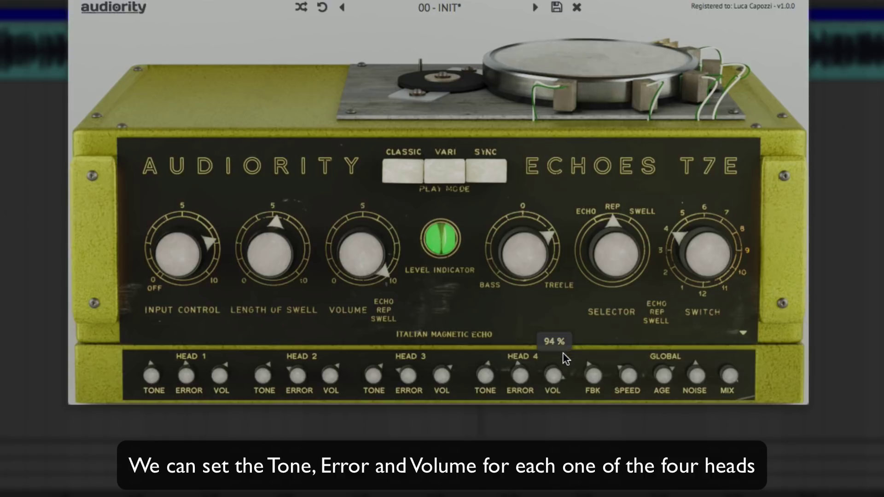
{"action": "left_click_drag", "start_coordinate": [527, 375], "coordinate": [551, 485]}
{"action": "mouse_move", "coordinate": [705, 257]}
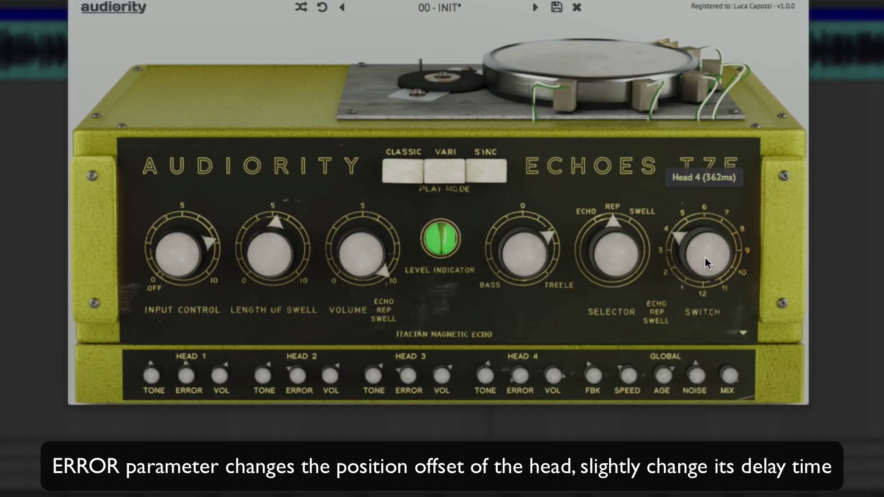
{"action": "left_click_drag", "start_coordinate": [529, 379], "coordinate": [573, 162]}
{"action": "mouse_move", "coordinate": [708, 255]}
Return Head 4's Error to 50% and sweep its Tone down to 17% and back to the middle.
{"action": "left_click_drag", "start_coordinate": [521, 374], "coordinate": [503, 453]}
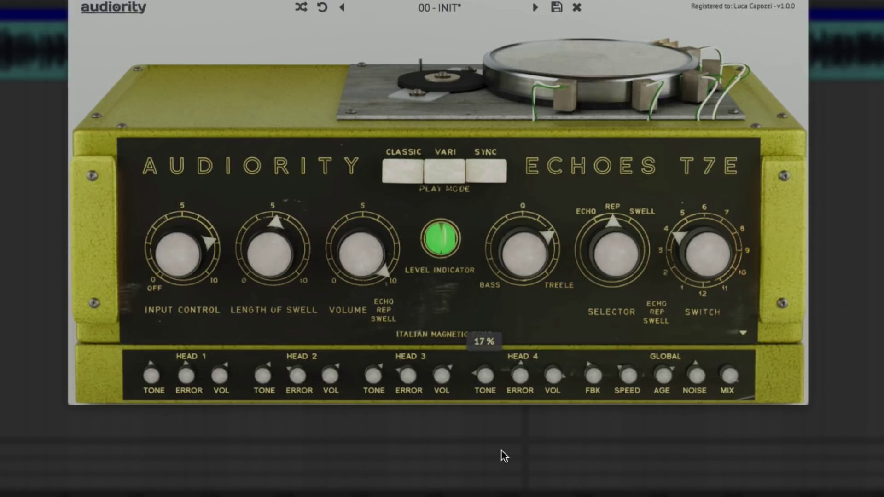
{"action": "left_click_drag", "start_coordinate": [501, 451], "coordinate": [493, 370]}
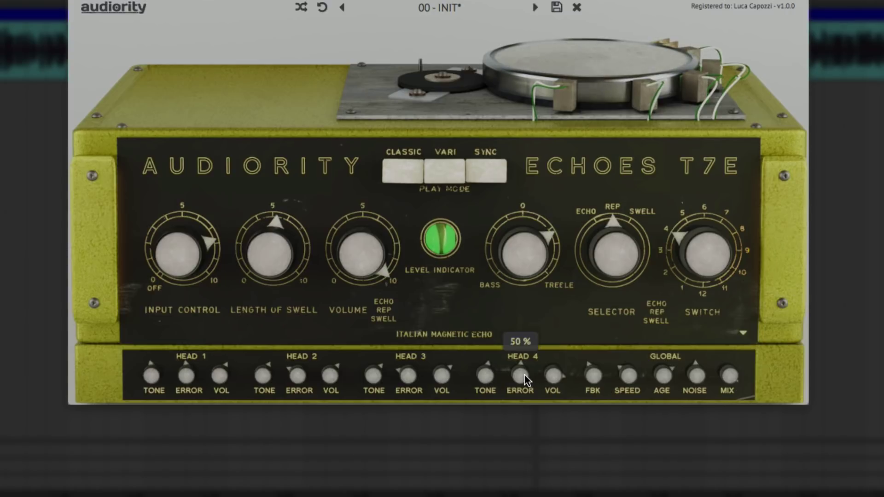
Reset Head 4's Vol to its default and lower the global Mix to somewhat above its middle position.
{"action": "double_click", "coordinate": [554, 379]}
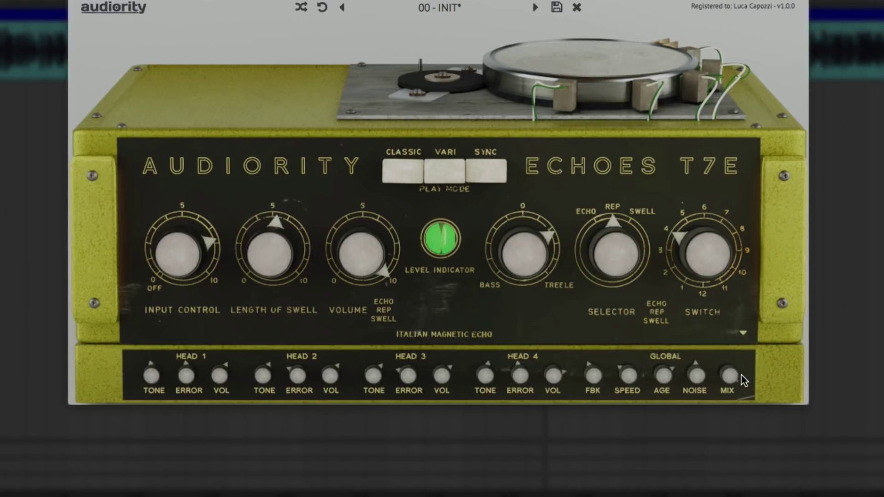
{"action": "left_click_drag", "start_coordinate": [727, 371], "coordinate": [742, 494]}
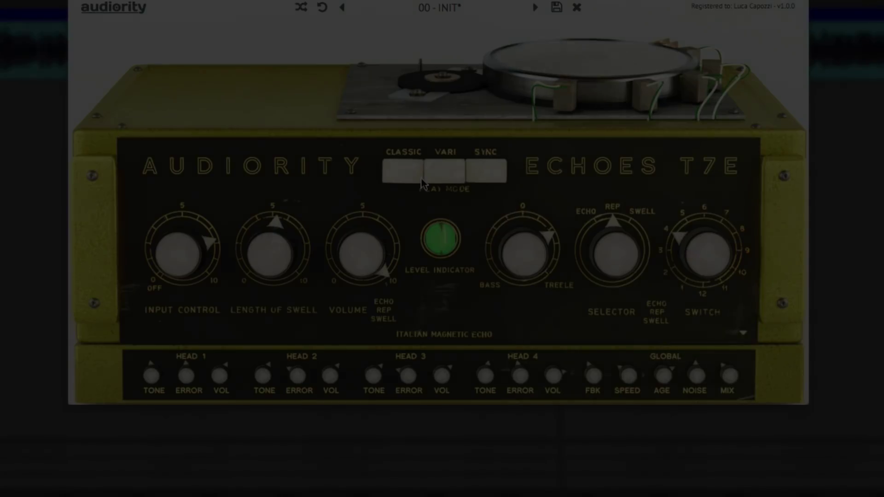